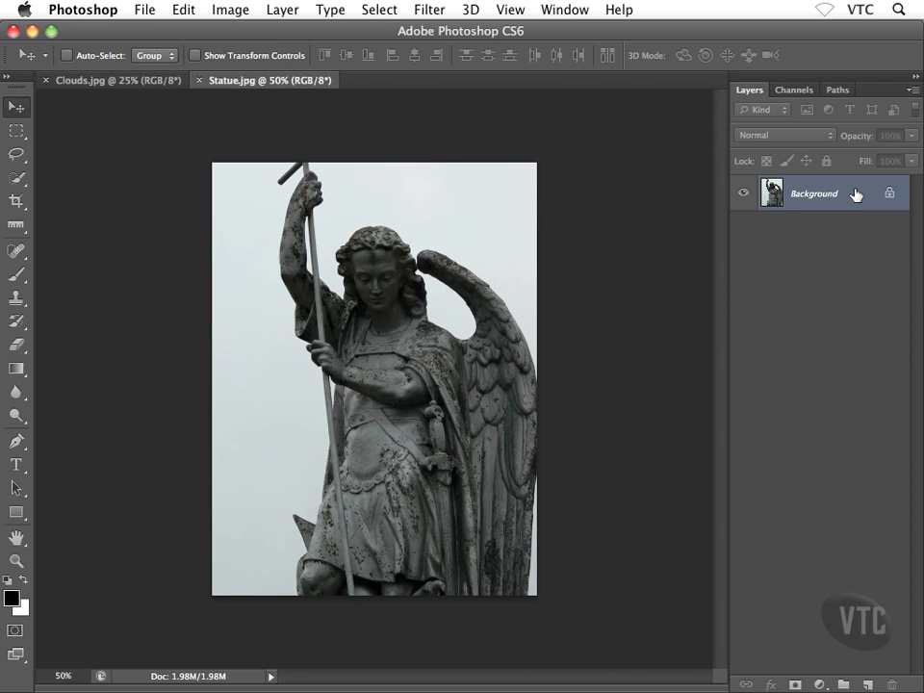
- Select the sky on both sides of the statue using the Quick Selection tool with a 40 px brush
{"action": "key", "text": "super+equal"}
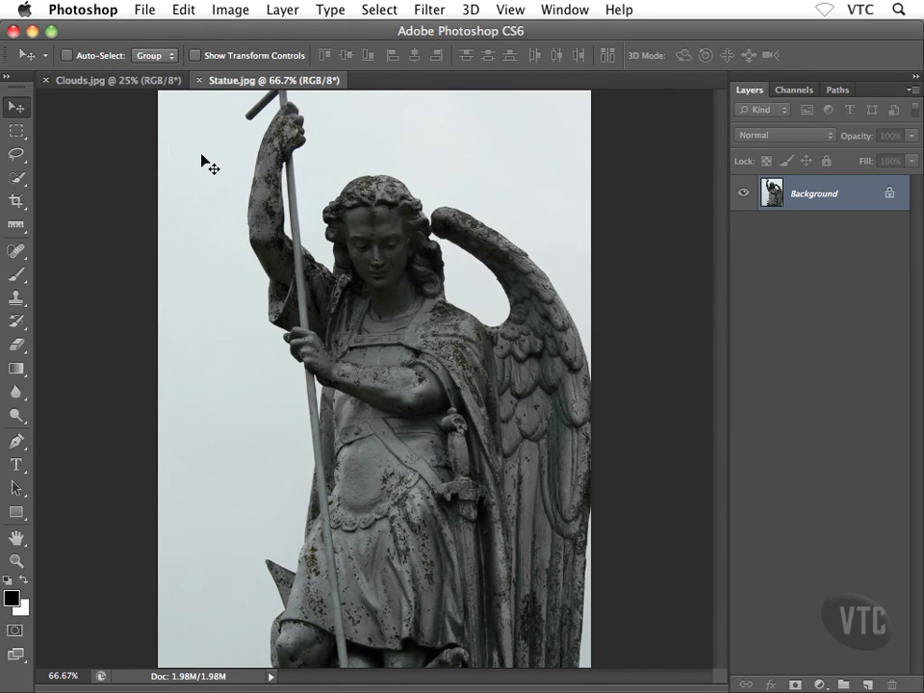
{"action": "left_click", "coordinate": [17, 178]}
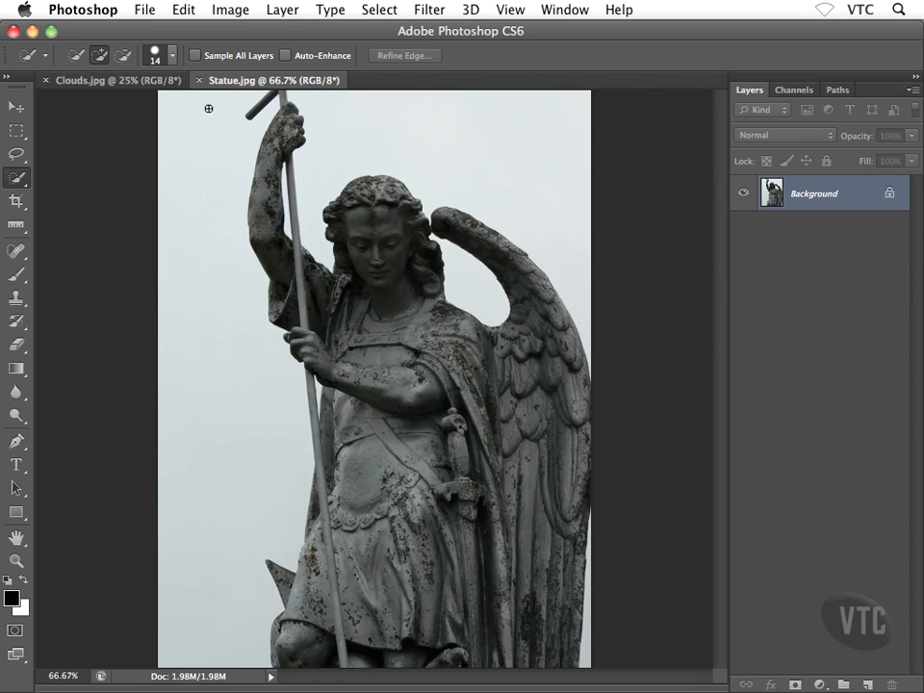
{"action": "left_click", "coordinate": [173, 61]}
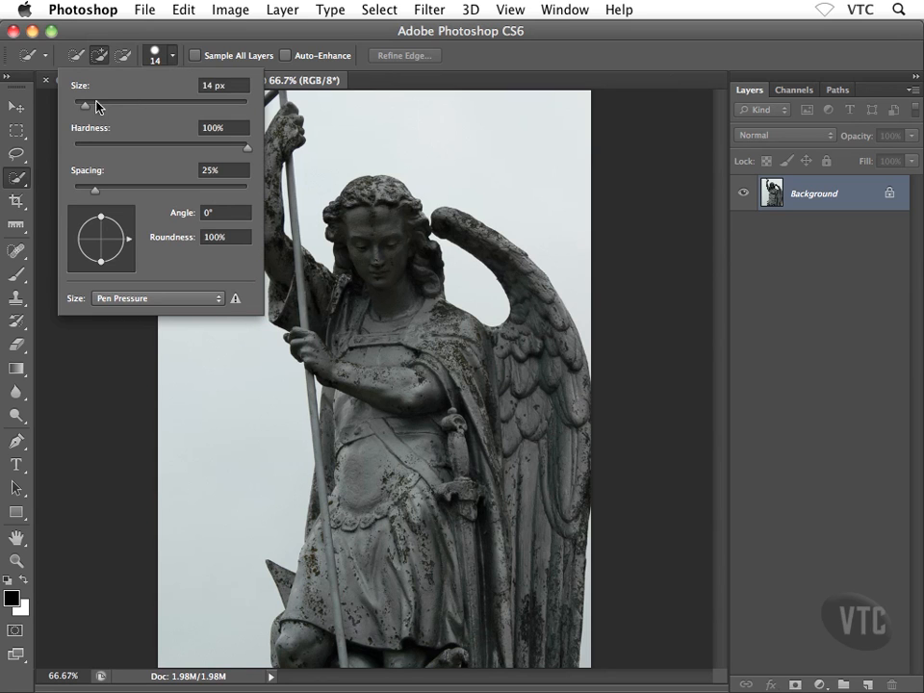
{"action": "left_click_drag", "start_coordinate": [85, 106], "coordinate": [107, 106]}
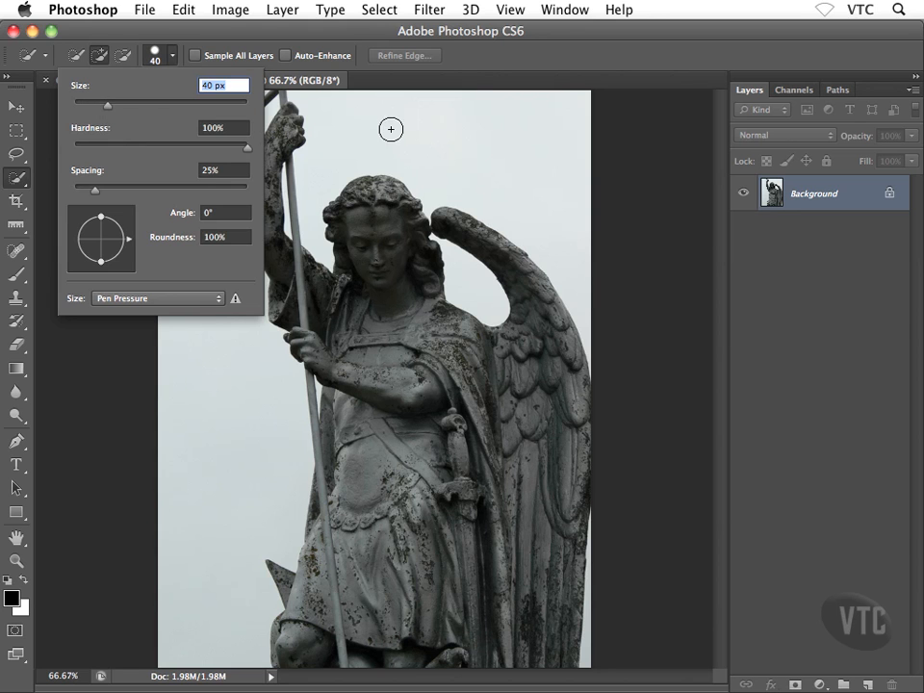
{"action": "left_click", "coordinate": [475, 59]}
{"action": "left_click", "coordinate": [193, 130]}
{"action": "left_click", "coordinate": [198, 152]}
{"action": "mouse_move", "coordinate": [197, 152]}
{"action": "left_mouse_down"}
{"action": "mouse_move", "coordinate": [192, 301]}
{"action": "mouse_move", "coordinate": [211, 416]}
{"action": "left_mouse_up"}
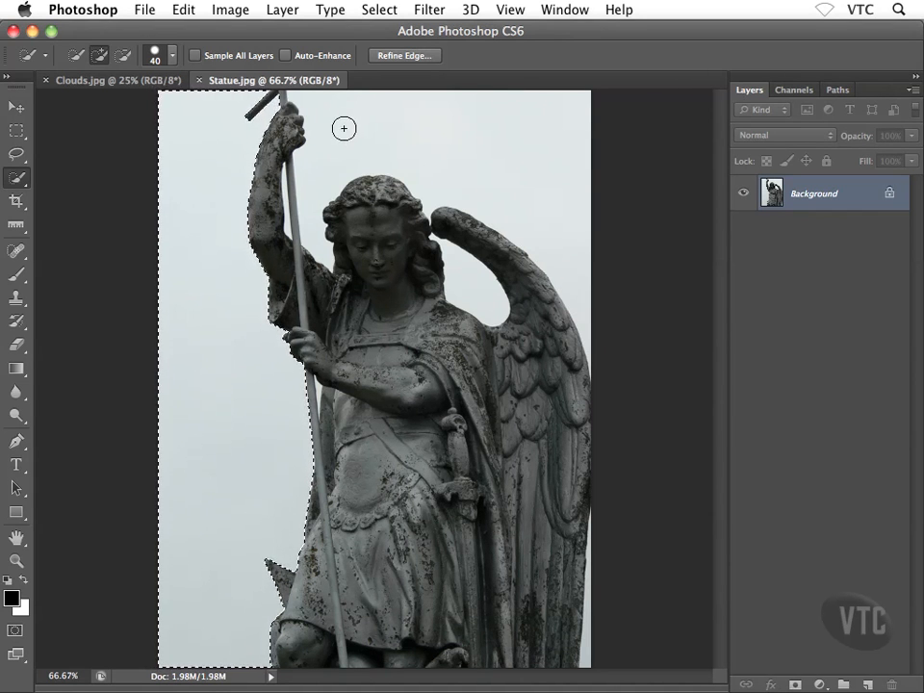
{"action": "left_click_drag", "start_coordinate": [343, 128], "coordinate": [524, 151]}
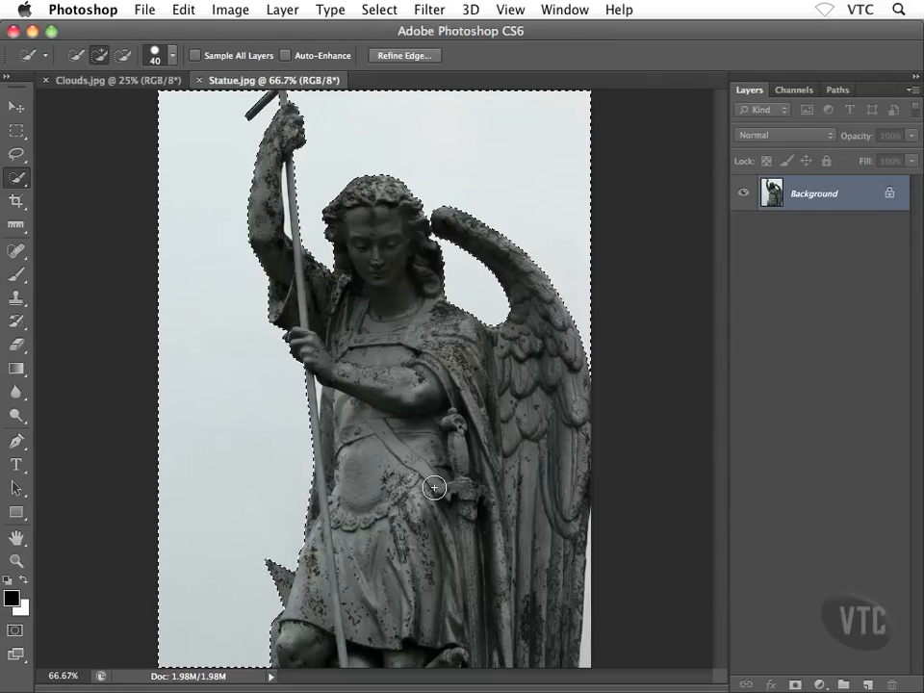
- Add the small sky gap between the staff and robe below the forearm to the selection, using an 8 px brush
{"action": "left_click_drag", "start_coordinate": [295, 348], "coordinate": [345, 186]}
{"action": "left_click_drag", "start_coordinate": [343, 318], "coordinate": [323, 282]}
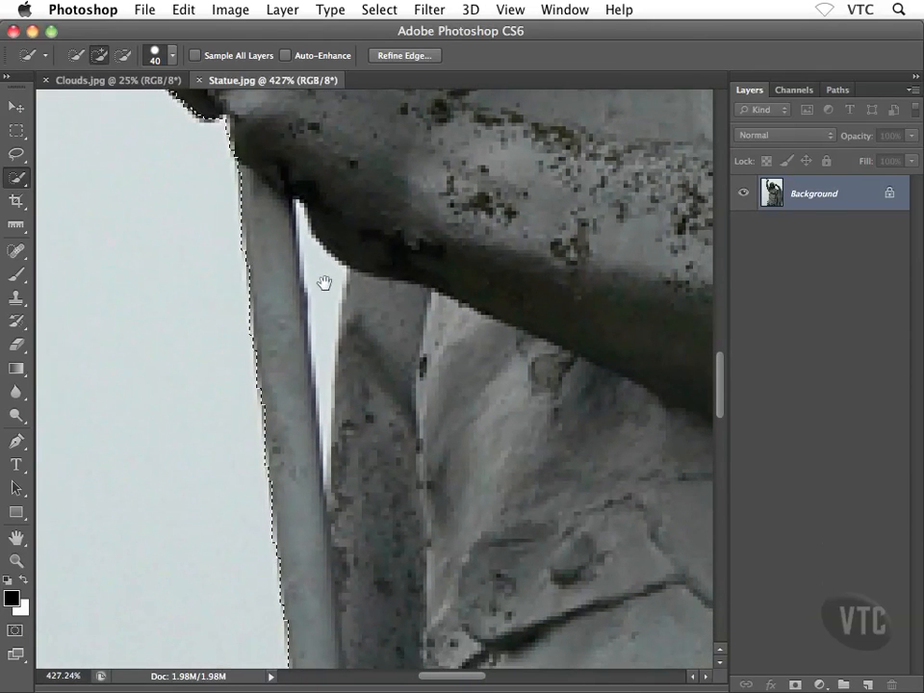
{"action": "left_click", "coordinate": [174, 56]}
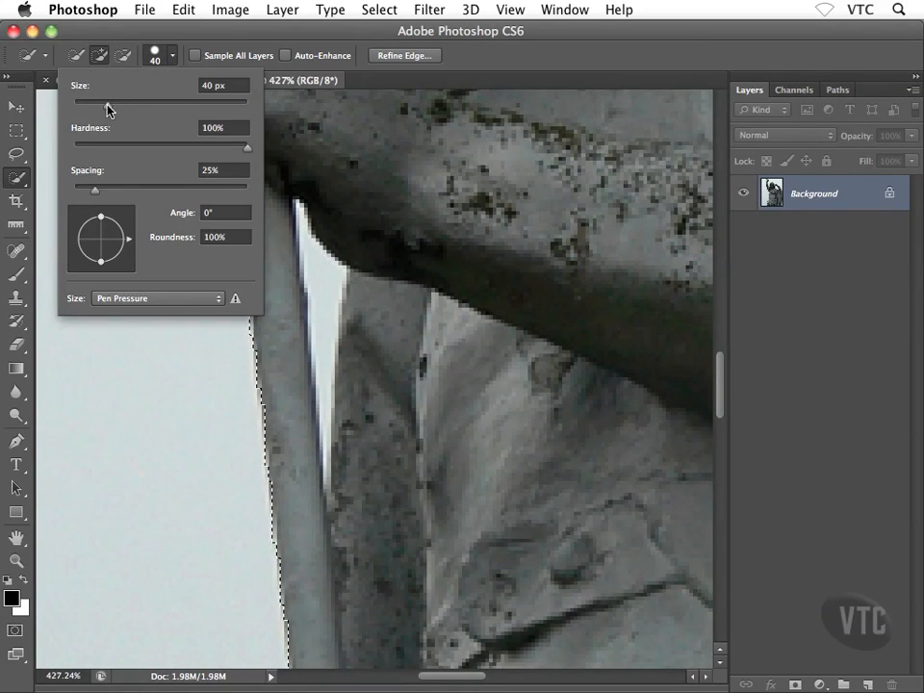
{"action": "left_click_drag", "start_coordinate": [107, 104], "coordinate": [85, 106]}
{"action": "left_click", "coordinate": [461, 57]}
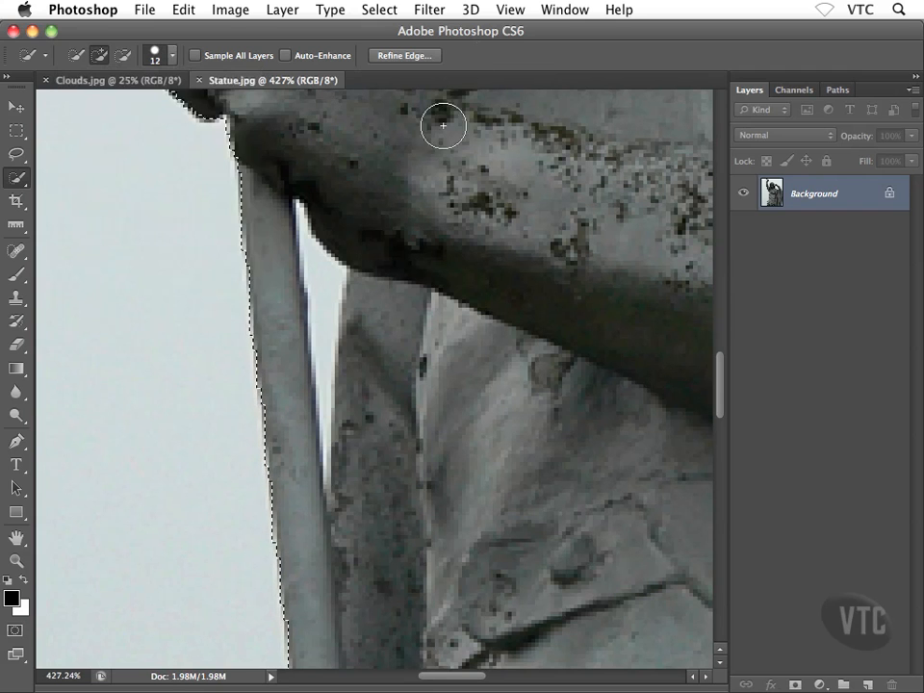
{"action": "left_click", "coordinate": [172, 56]}
{"action": "left_click_drag", "start_coordinate": [83, 106], "coordinate": [80, 106]}
{"action": "key", "text": "Return"}
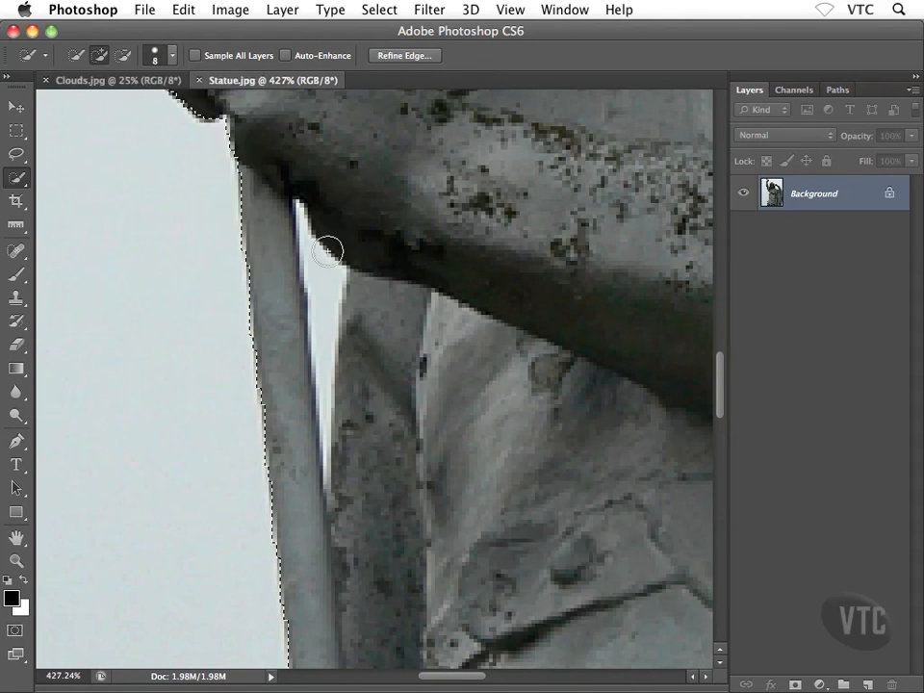
{"action": "left_click", "coordinate": [323, 282]}
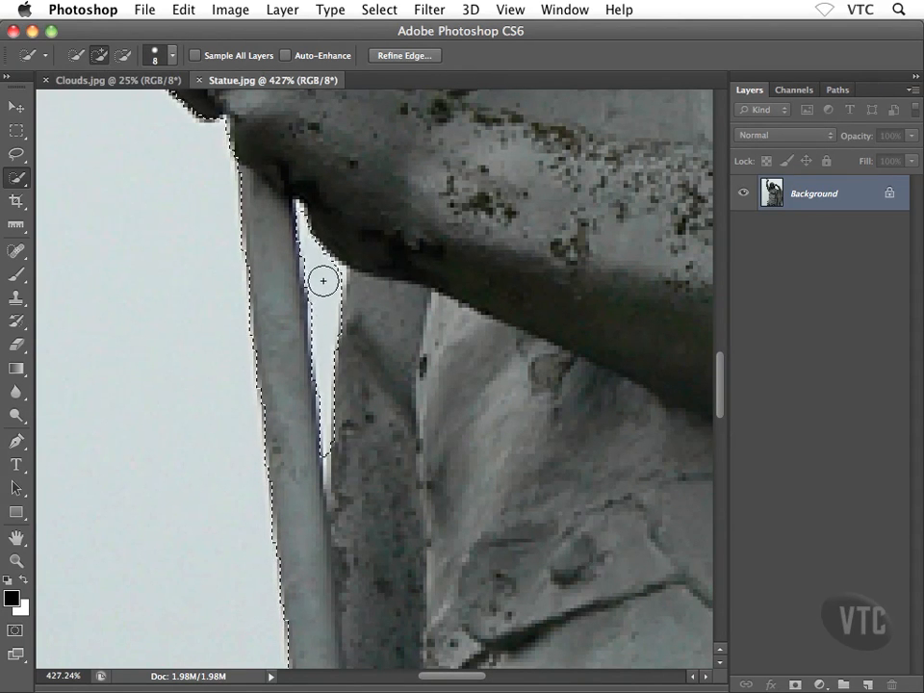
- Add the narrow strip of sky beside the wing's lower outer edge to the selection
{"action": "key", "text": "super+0"}
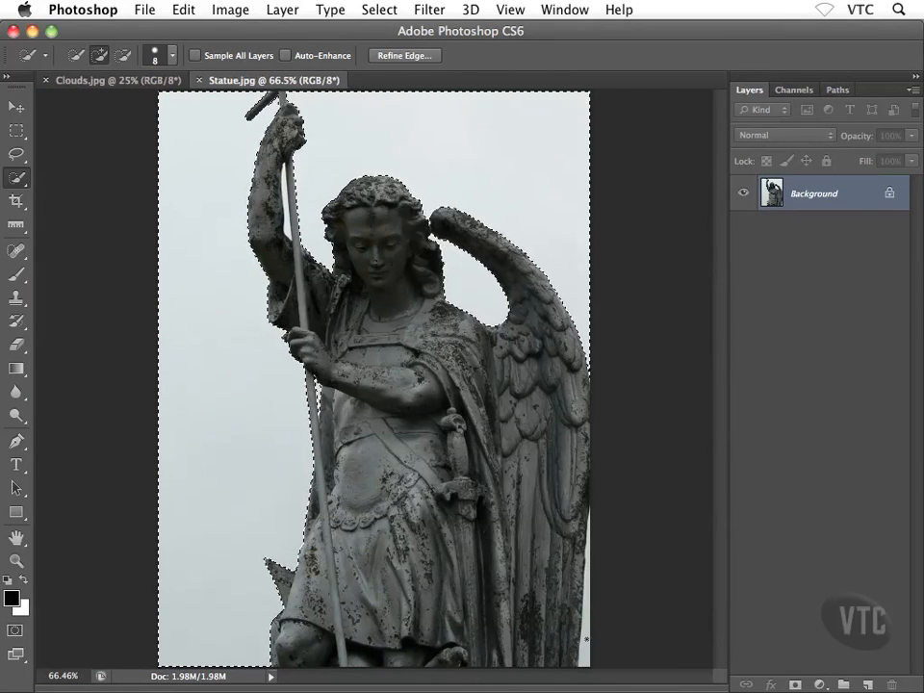
{"action": "mouse_move", "coordinate": [580, 624]}
{"action": "left_mouse_down"}
{"action": "mouse_move", "coordinate": [590, 639]}
{"action": "mouse_move", "coordinate": [681, 654]}
{"action": "mouse_move", "coordinate": [662, 597]}
{"action": "mouse_move", "coordinate": [607, 539]}
{"action": "mouse_move", "coordinate": [516, 399]}
{"action": "mouse_move", "coordinate": [502, 357]}
{"action": "left_mouse_up"}
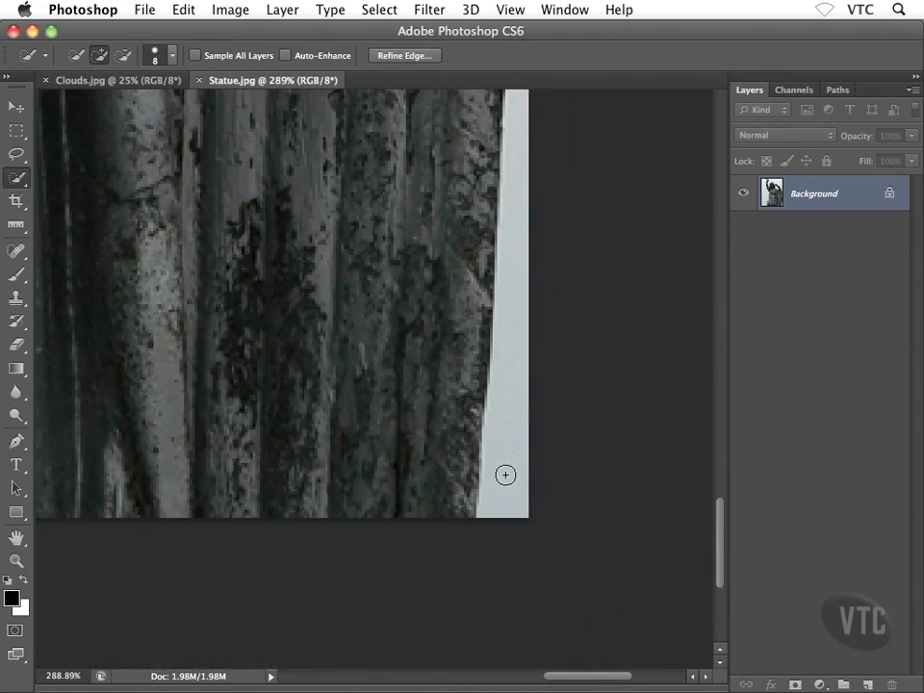
{"action": "left_click_drag", "start_coordinate": [415, 373], "coordinate": [416, 508]}
{"action": "mouse_move", "coordinate": [496, 606]}
{"action": "left_mouse_down"}
{"action": "mouse_move", "coordinate": [497, 567]}
{"action": "mouse_move", "coordinate": [526, 472]}
{"action": "left_mouse_up"}
{"action": "key", "text": "space"}
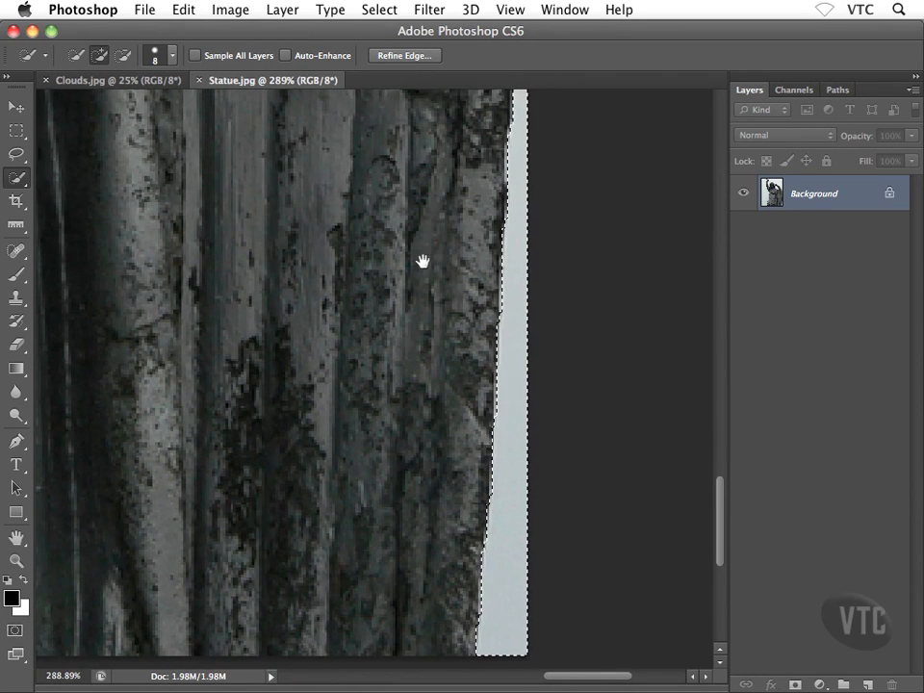
{"action": "left_click_drag", "start_coordinate": [423, 233], "coordinate": [420, 415]}
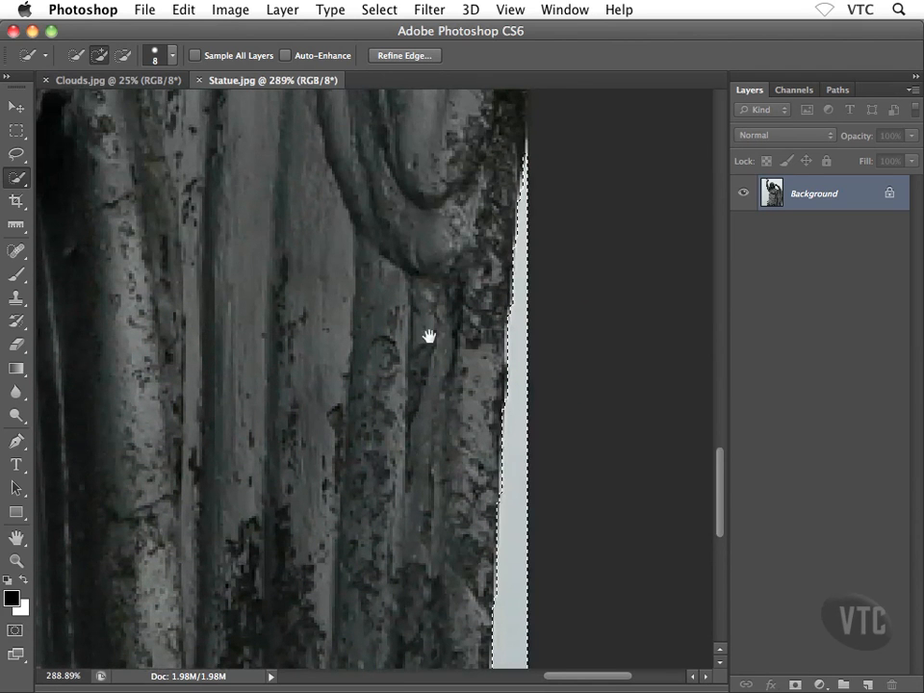
- Open Refine Edge for the sky selection and preview it in the On Black view mode
{"action": "key", "text": "super+0"}
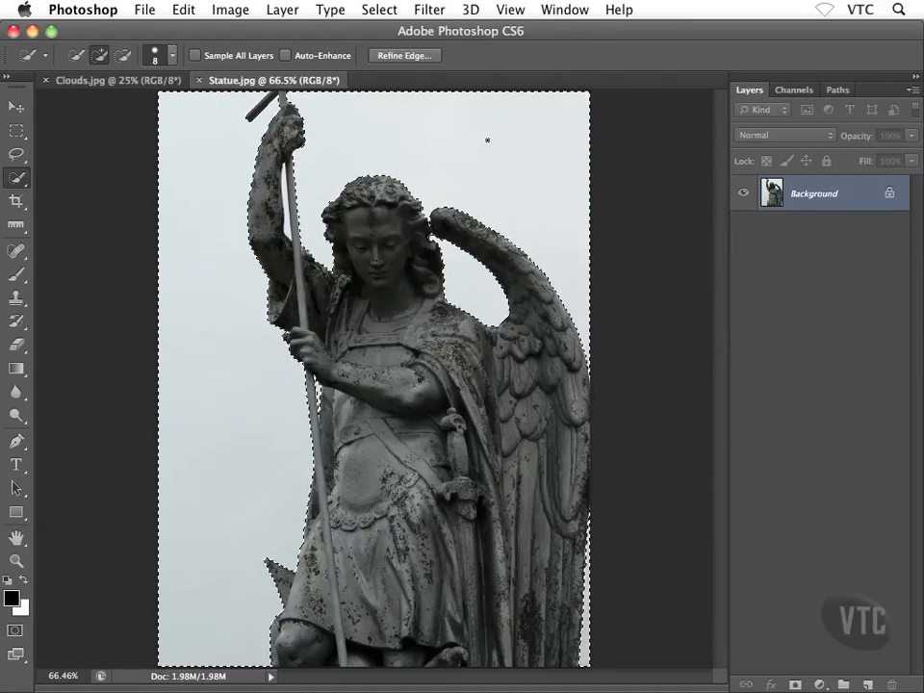
{"action": "left_click", "coordinate": [435, 60]}
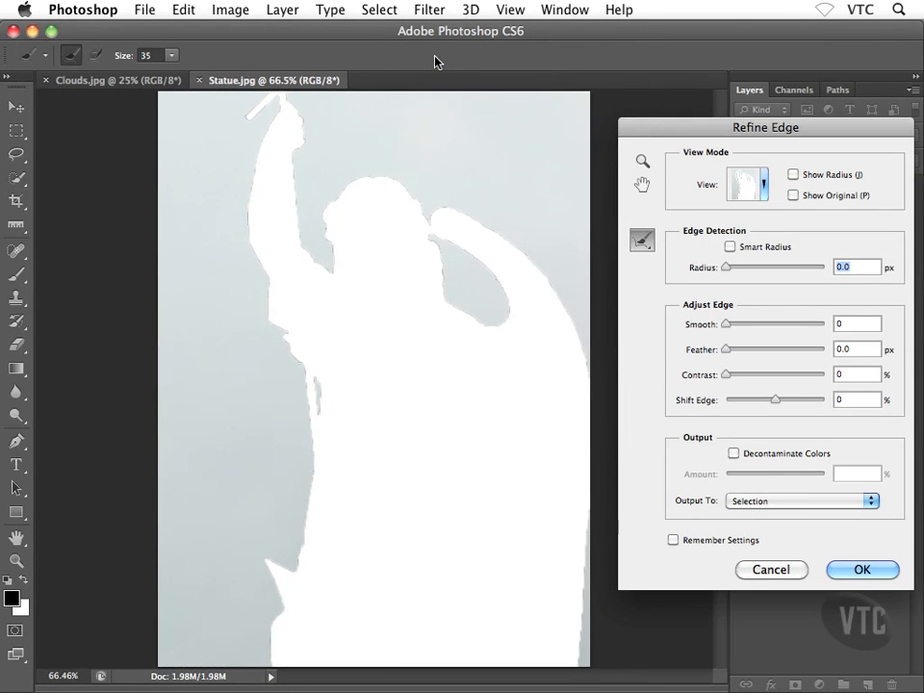
{"action": "left_click_drag", "start_coordinate": [642, 133], "coordinate": [593, 138]}
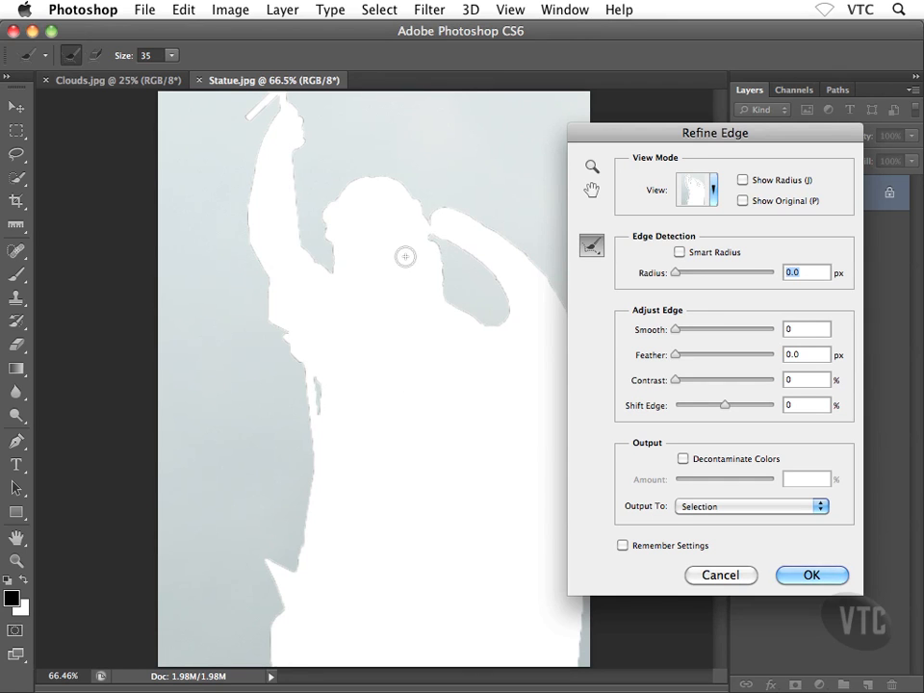
{"action": "left_click", "coordinate": [713, 192]}
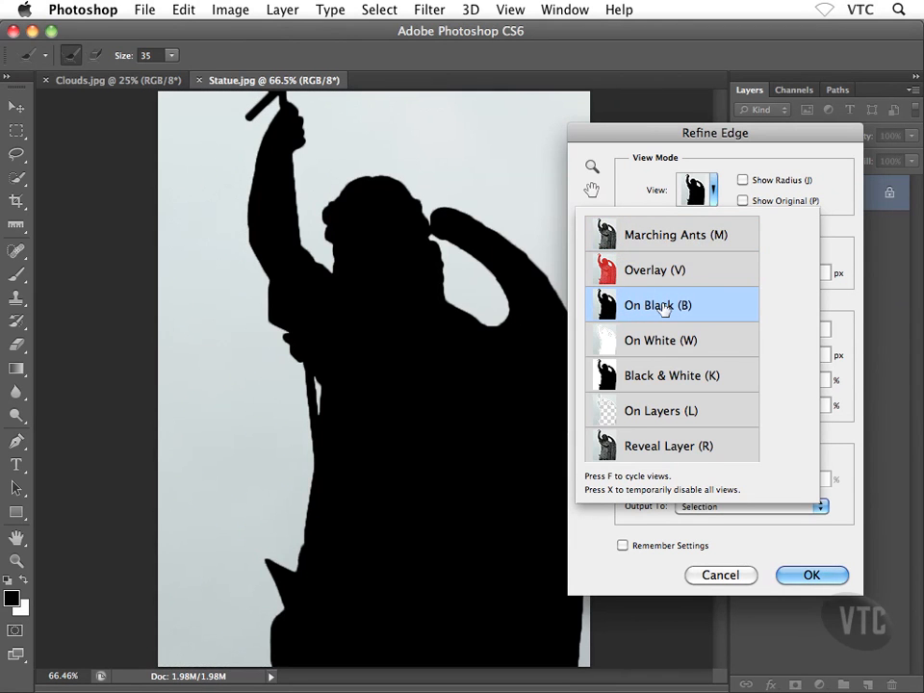
{"action": "left_click", "coordinate": [662, 305]}
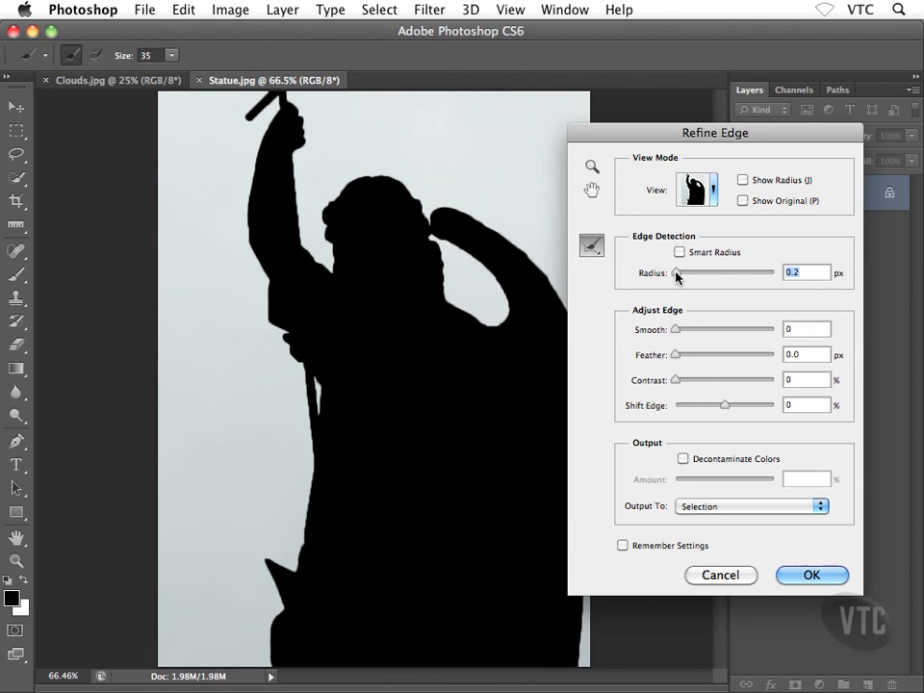
- Try edge detection radii of 9.5 px and 70.8 px, and return the radius to 0
{"action": "left_click_drag", "start_coordinate": [677, 276], "coordinate": [714, 274]}
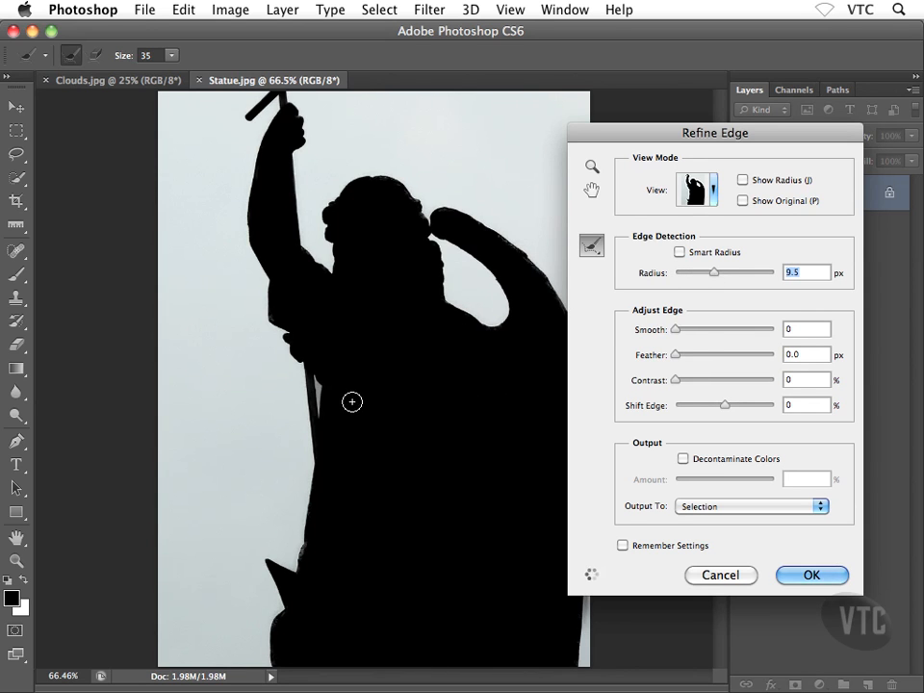
{"action": "left_click_drag", "start_coordinate": [718, 276], "coordinate": [749, 273]}
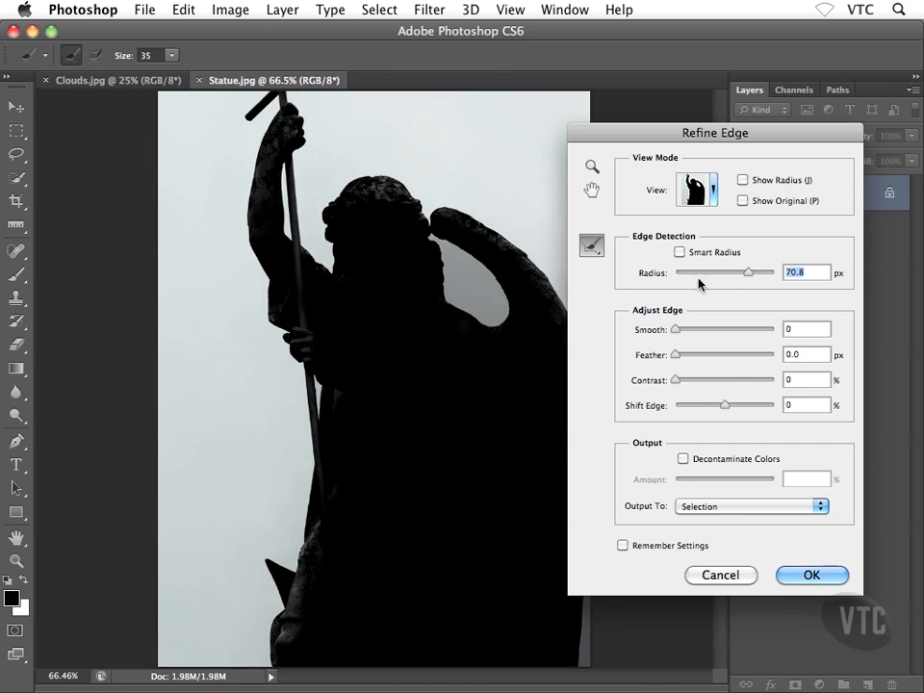
{"action": "left_click_drag", "start_coordinate": [749, 272], "coordinate": [680, 275]}
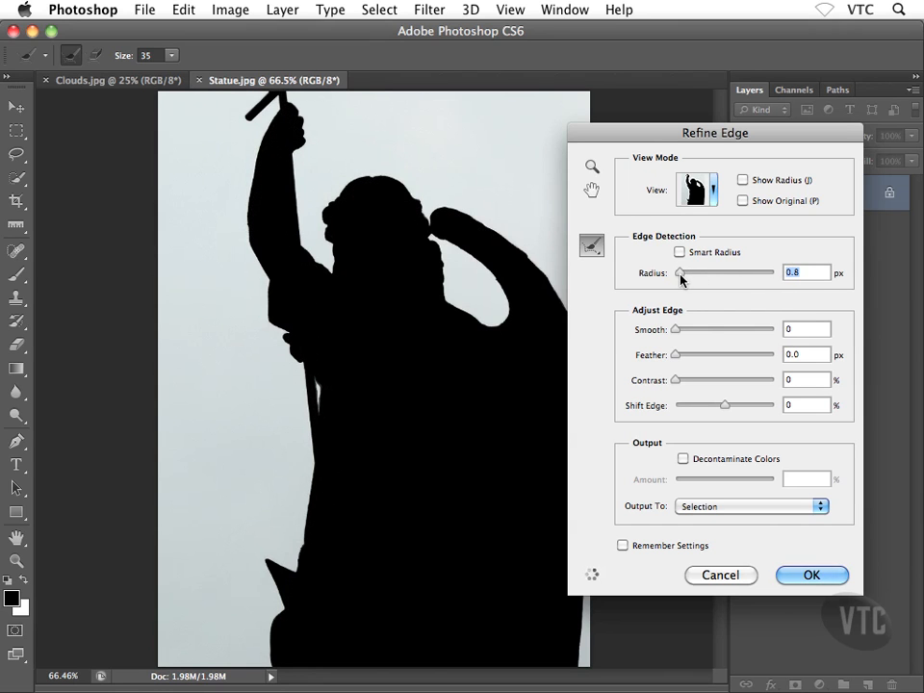
{"action": "left_click_drag", "start_coordinate": [679, 274], "coordinate": [673, 275]}
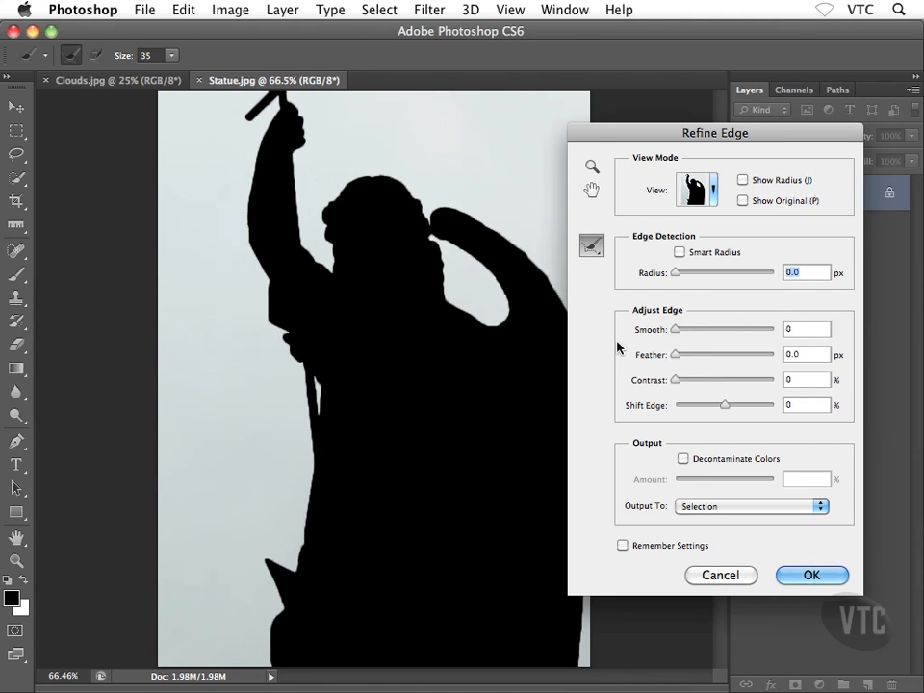
- Try a Smooth of 45 with a Feather of 87.9 px, and replace the feathering with a Contrast of 44%
{"action": "left_click_drag", "start_coordinate": [678, 332], "coordinate": [719, 333]}
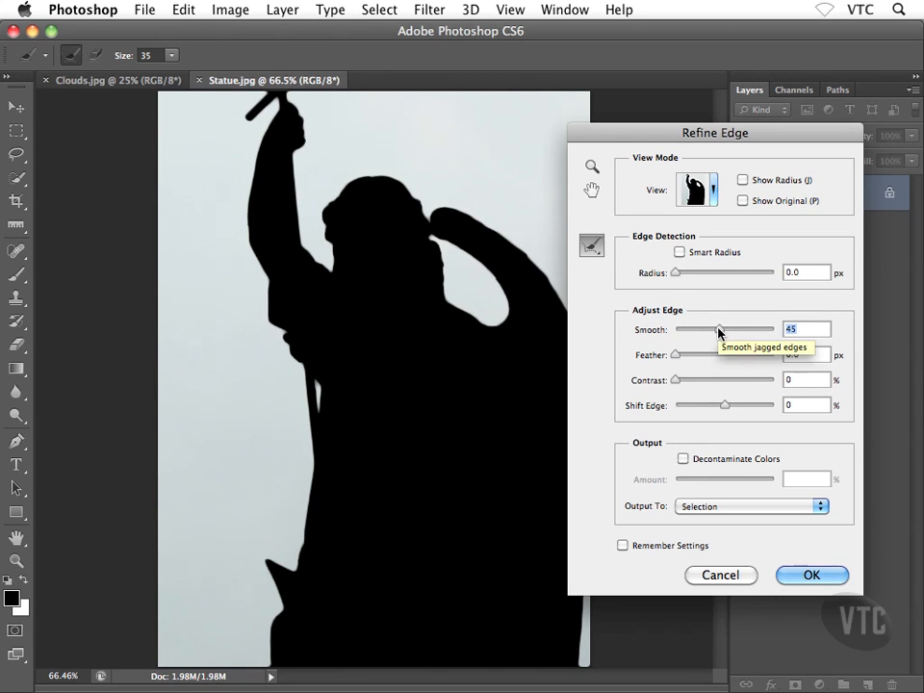
{"action": "left_click_drag", "start_coordinate": [676, 358], "coordinate": [736, 358]}
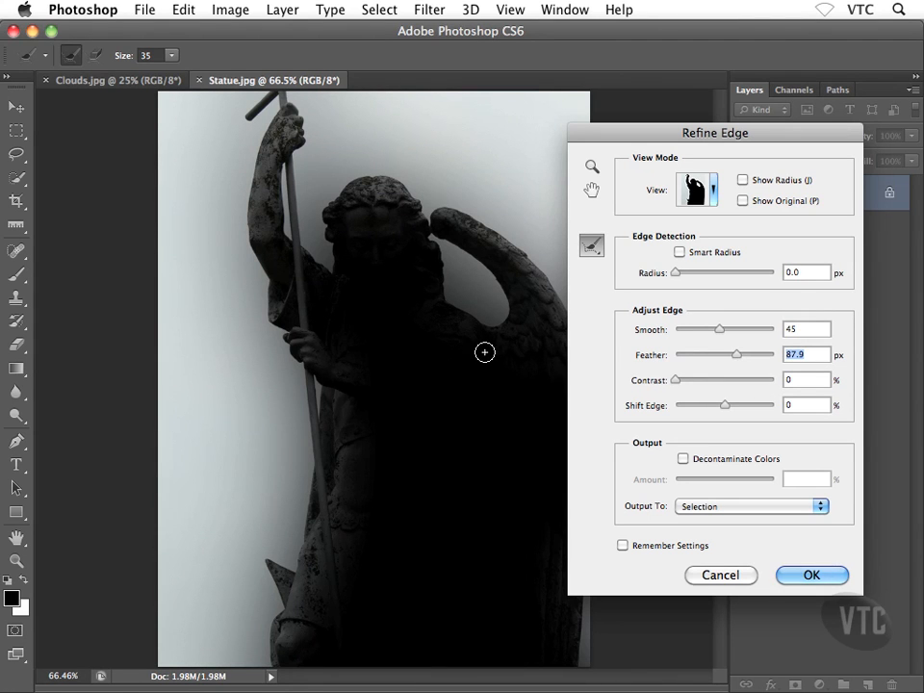
{"action": "left_click_drag", "start_coordinate": [736, 359], "coordinate": [718, 384]}
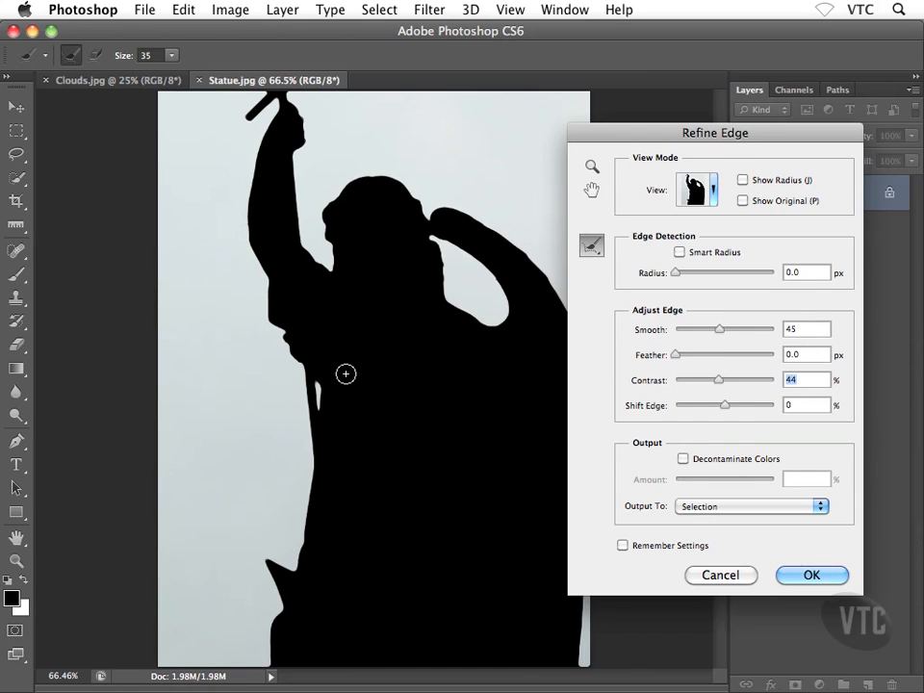
- Try Smooth at 22 with Shift Edge at +24%, and reset Contrast to 0
{"action": "left_click_drag", "start_coordinate": [719, 330], "coordinate": [696, 338]}
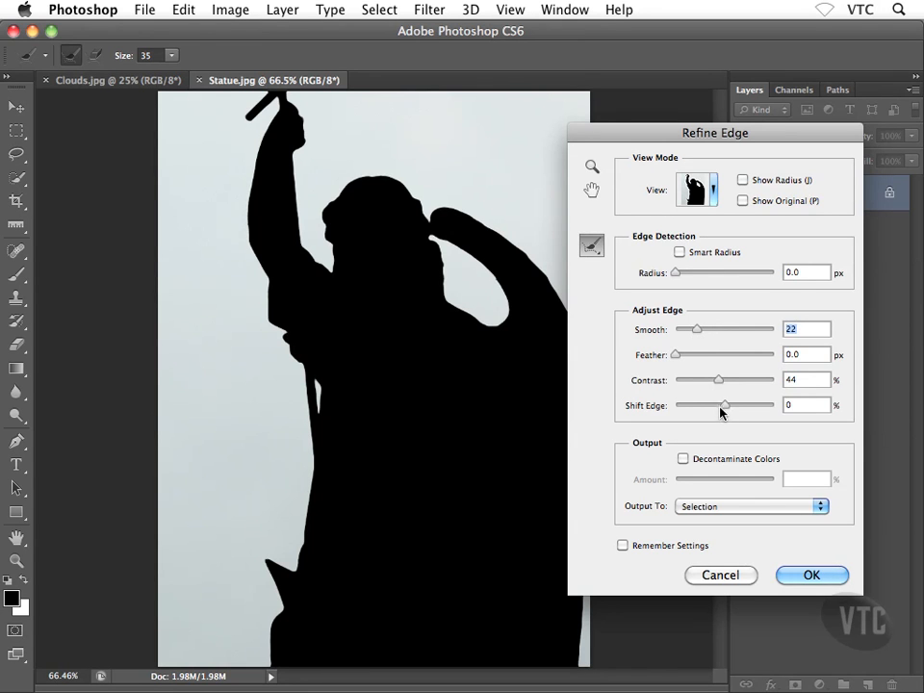
{"action": "mouse_move", "coordinate": [724, 408]}
{"action": "left_mouse_down"}
{"action": "mouse_move", "coordinate": [695, 412]}
{"action": "mouse_move", "coordinate": [737, 411]}
{"action": "left_mouse_up"}
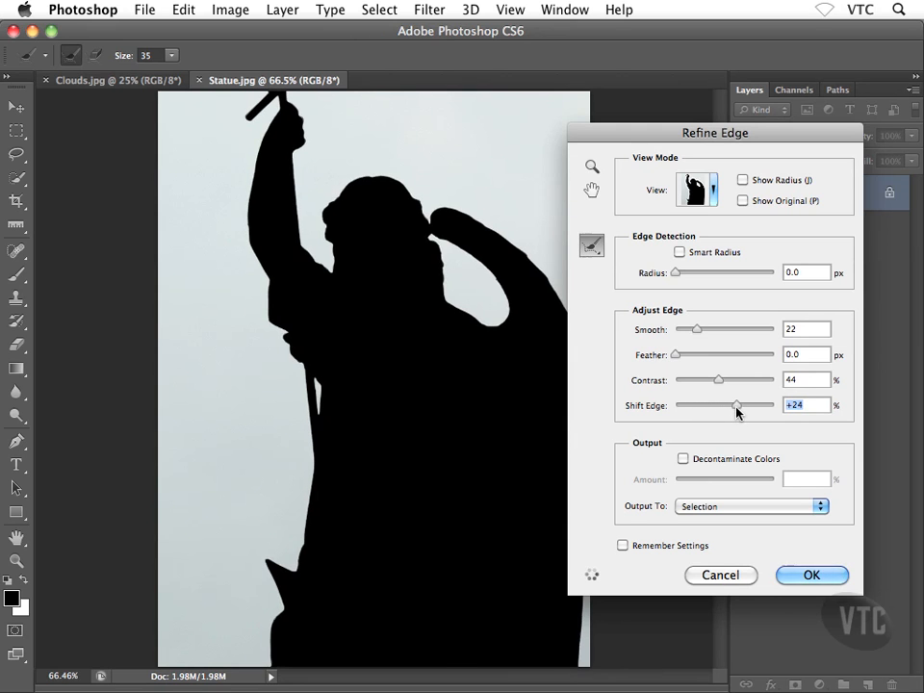
{"action": "left_click_drag", "start_coordinate": [715, 380], "coordinate": [671, 383]}
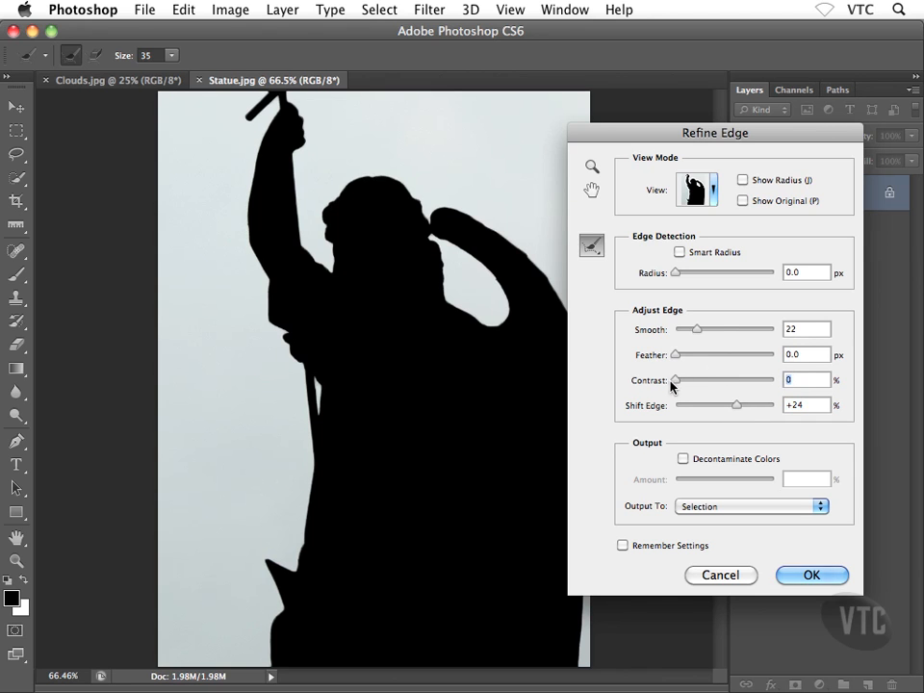
- Set Smooth to 26 and Shift Edge to +5%, and apply the refinement to the selection
{"action": "left_click_drag", "start_coordinate": [699, 332], "coordinate": [703, 332]}
{"action": "left_click_drag", "start_coordinate": [736, 408], "coordinate": [729, 409]}
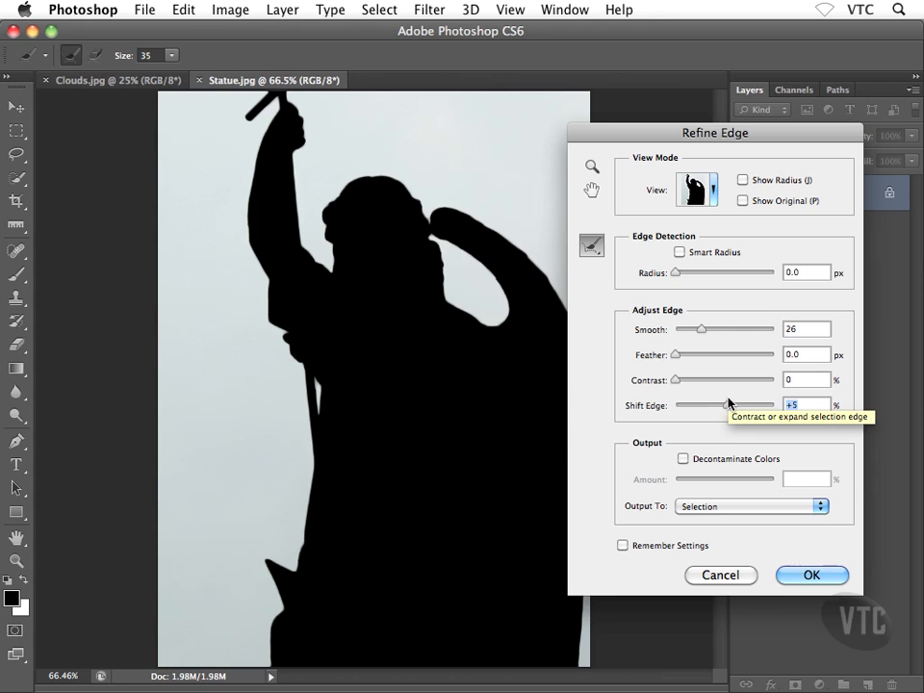
{"action": "left_click", "coordinate": [813, 576]}
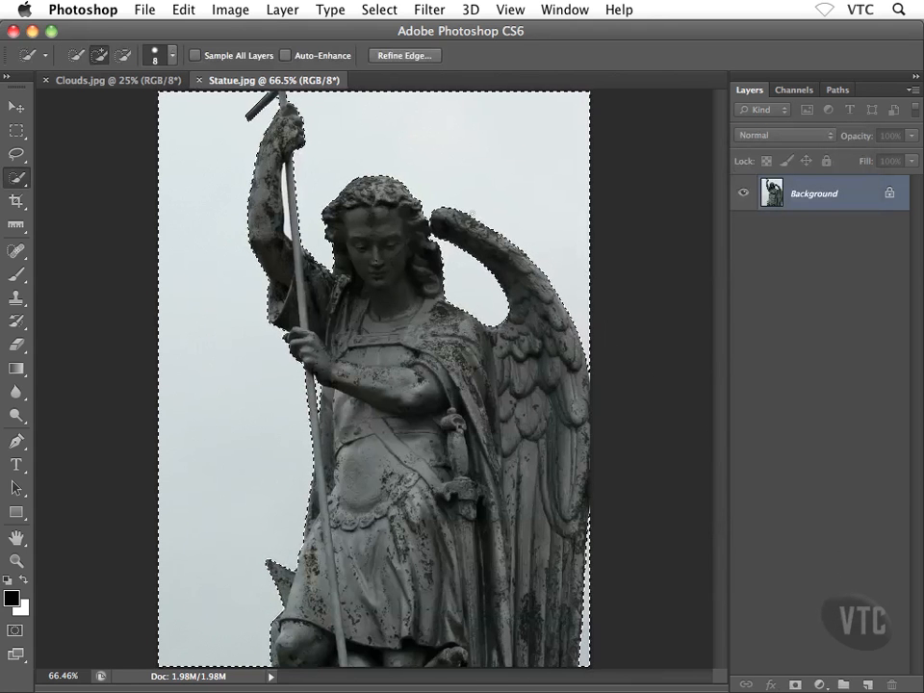